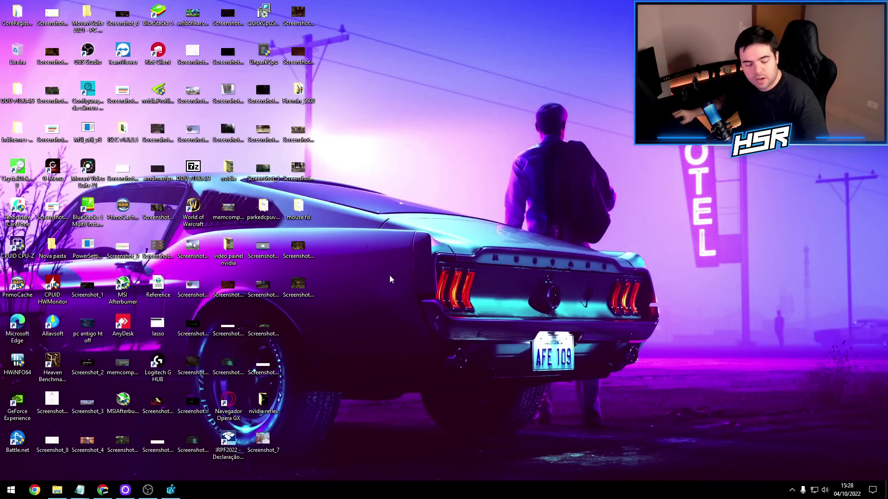
Open Registry Editor as administrator and move its window to a clear spot on the desktop
{"action": "key", "text": "super+r"}
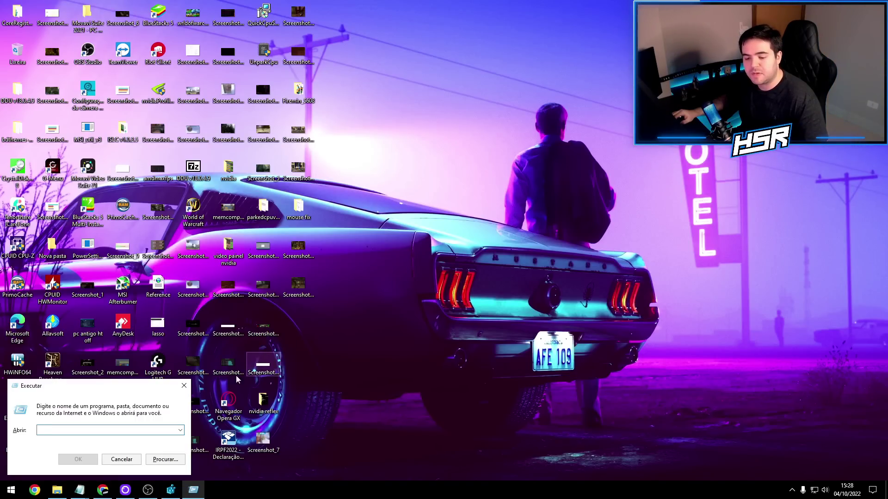
{"action": "left_click", "coordinate": [183, 386]}
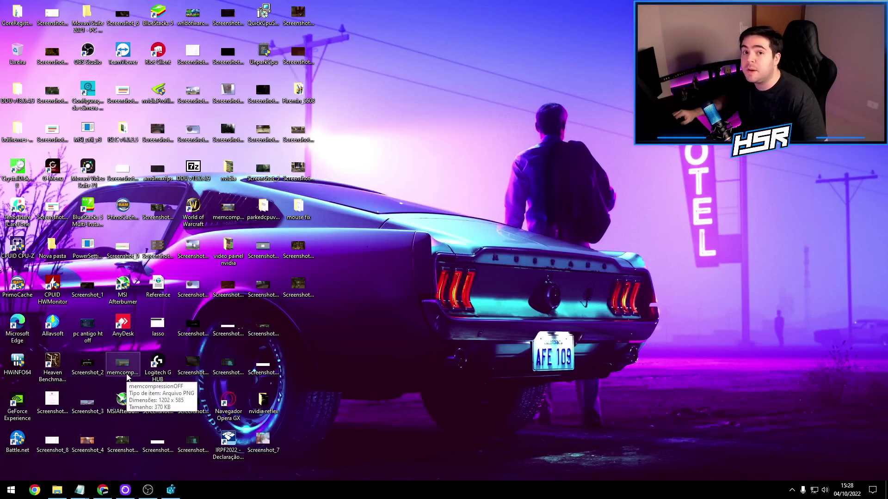
{"action": "left_click", "coordinate": [11, 490]}
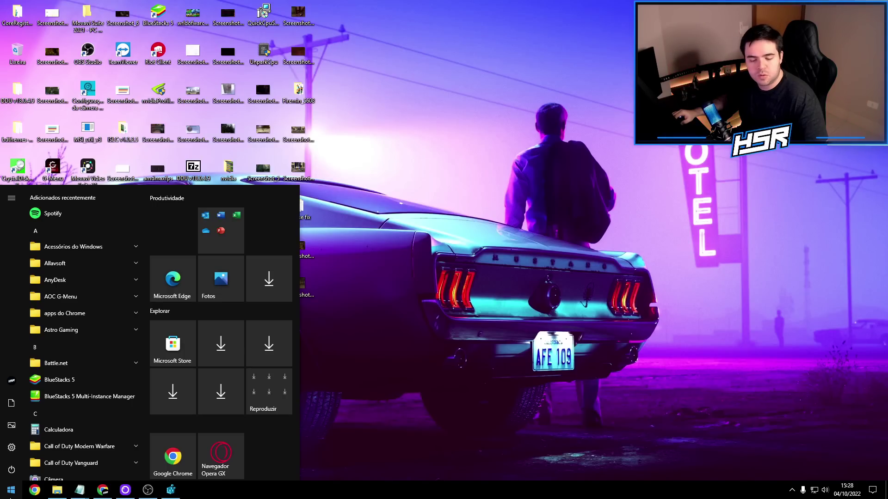
{"action": "type", "text": "reged"}
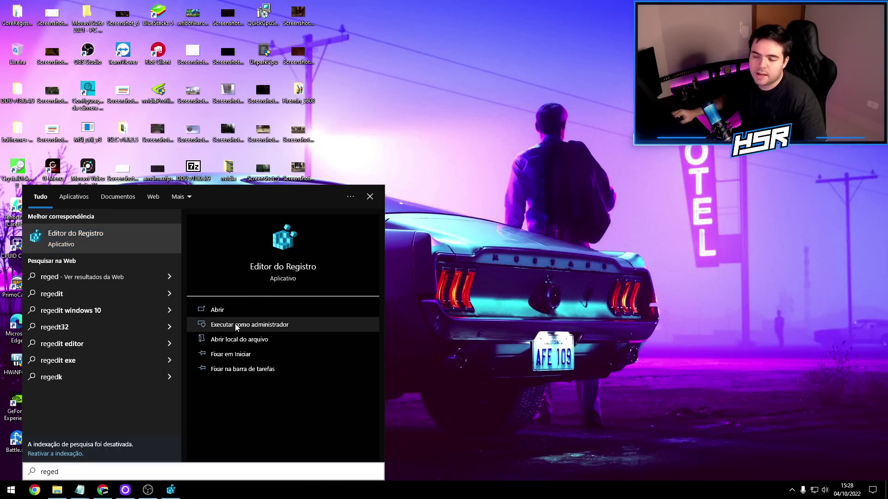
{"action": "left_click", "coordinate": [250, 325]}
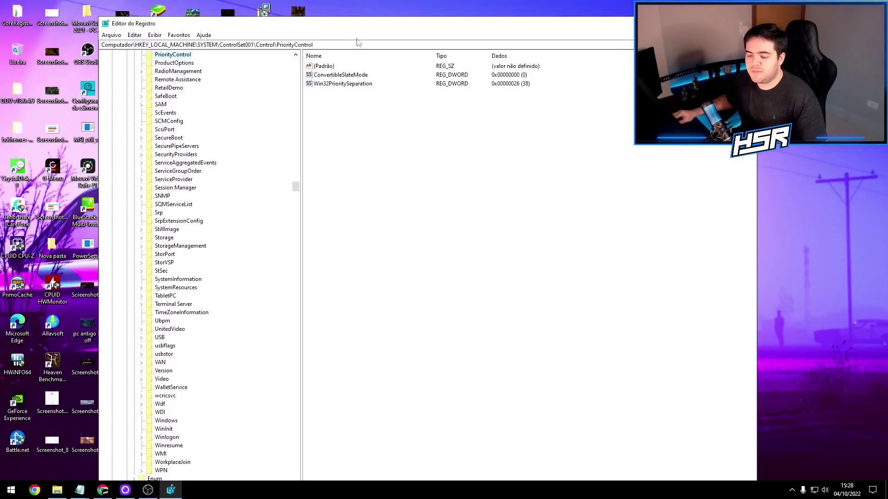
{"action": "left_click_drag", "start_coordinate": [518, 112], "coordinate": [530, 65]}
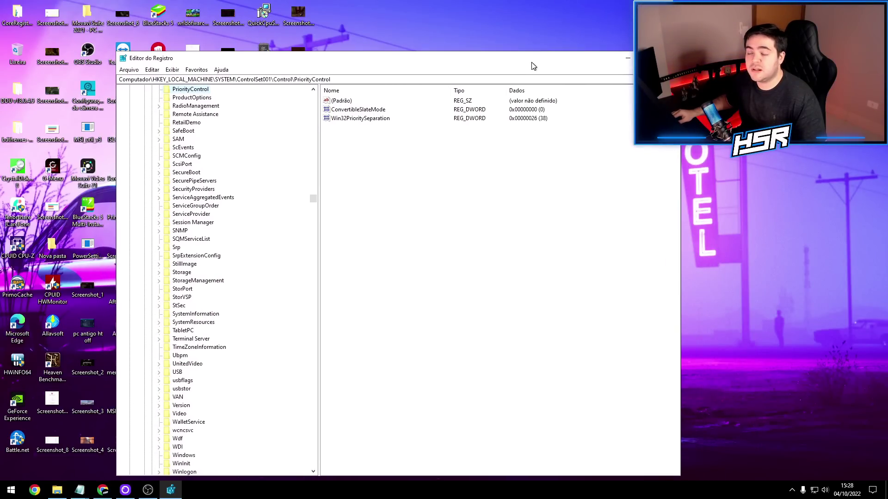
Open the Win32PrioritySeparation DWORD under PriorityControl and accept its value data of hexadecimal 26
{"action": "left_click", "coordinate": [356, 120]}
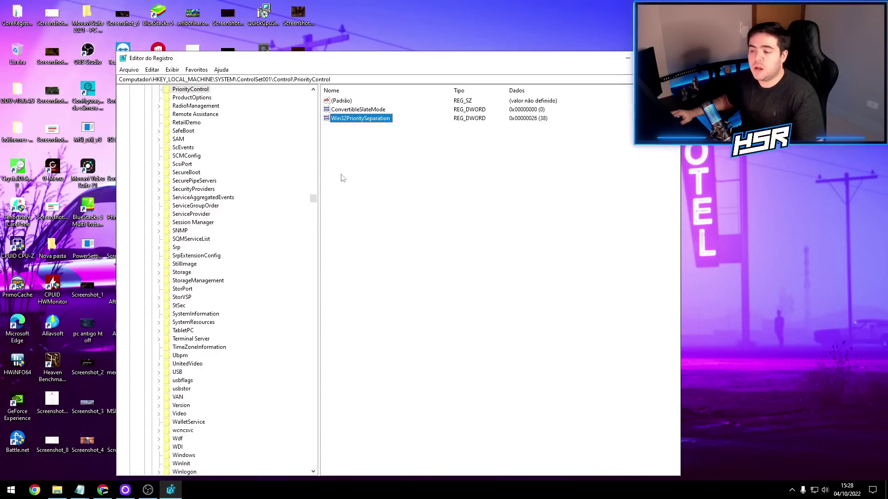
{"action": "double_click", "coordinate": [383, 121]}
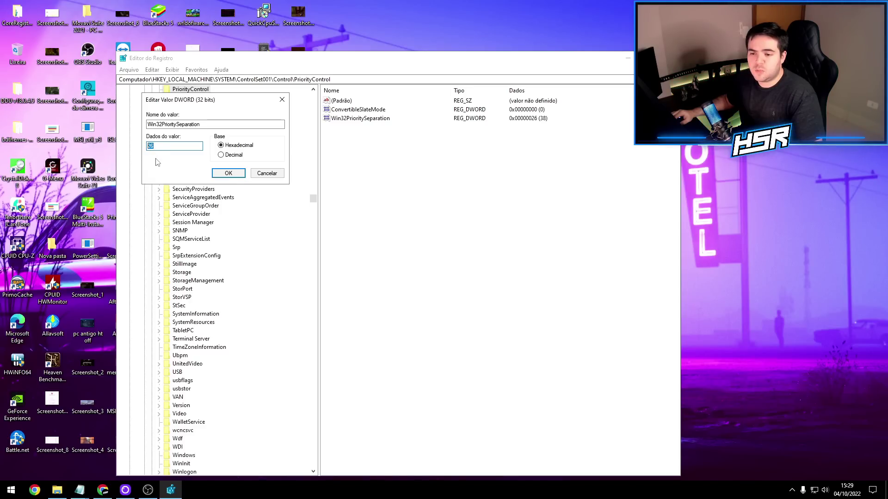
{"action": "left_click", "coordinate": [229, 173]}
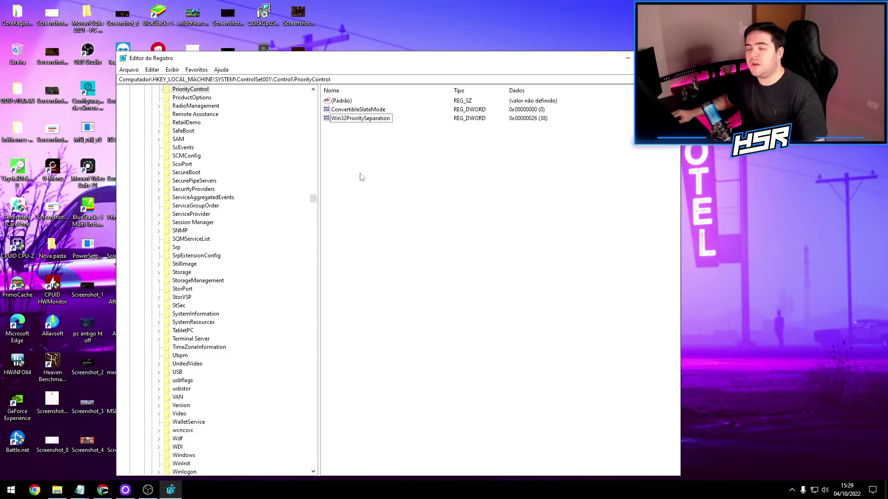
Go to the key HKEY_LOCAL_MACHINE\SYSTEM\CurrentControlSet\Control\Session Manager\Memory Management\PrefetchParameters
{"action": "key", "text": "ctrl+l"}
{"action": "key", "text": "ctrl+v"}
{"action": "key", "text": "Return"}
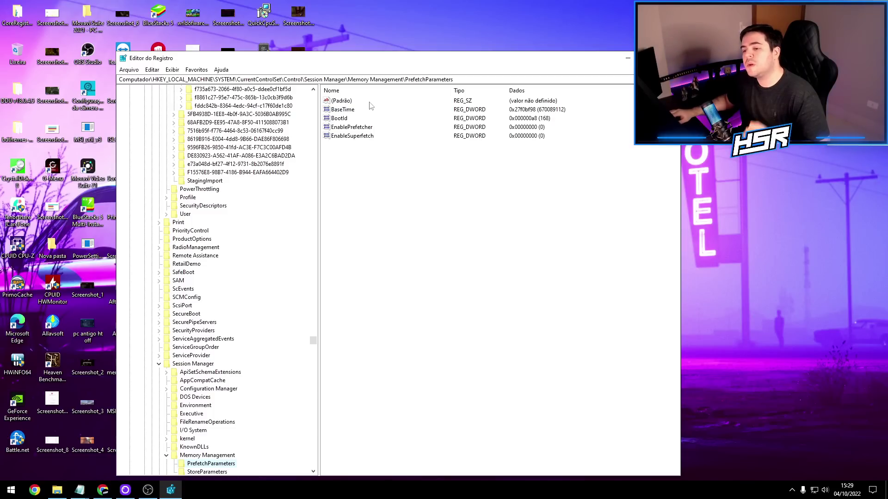
Check the data of the EnablePrefetcher and EnableSuperfetch values in PrefetchParameters
{"action": "left_click", "coordinate": [352, 128]}
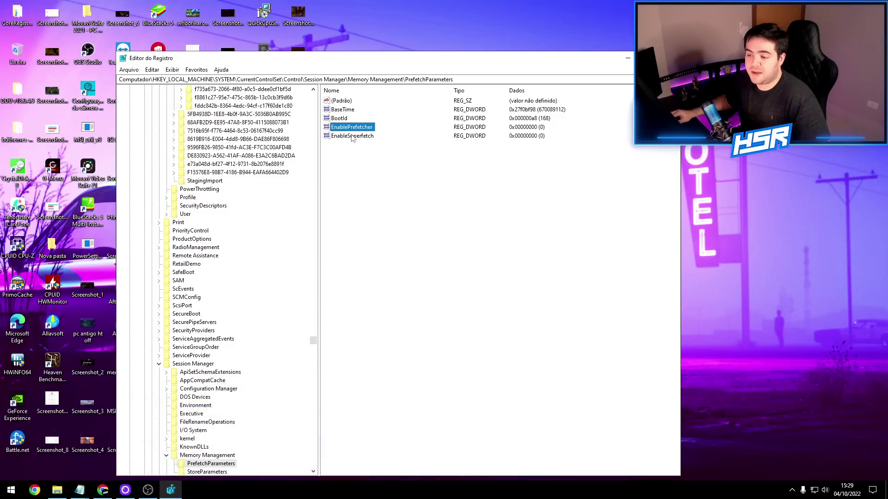
{"action": "left_click", "coordinate": [351, 137]}
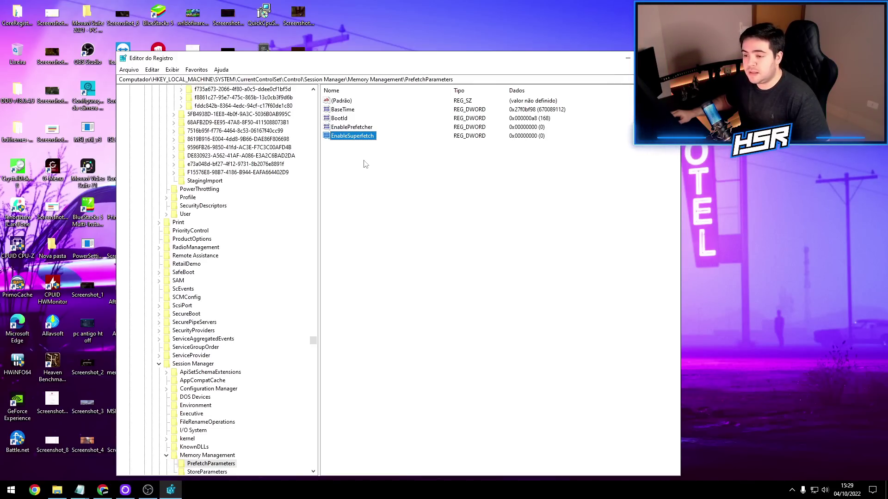
{"action": "left_click", "coordinate": [352, 129]}
{"action": "left_click", "coordinate": [350, 139]}
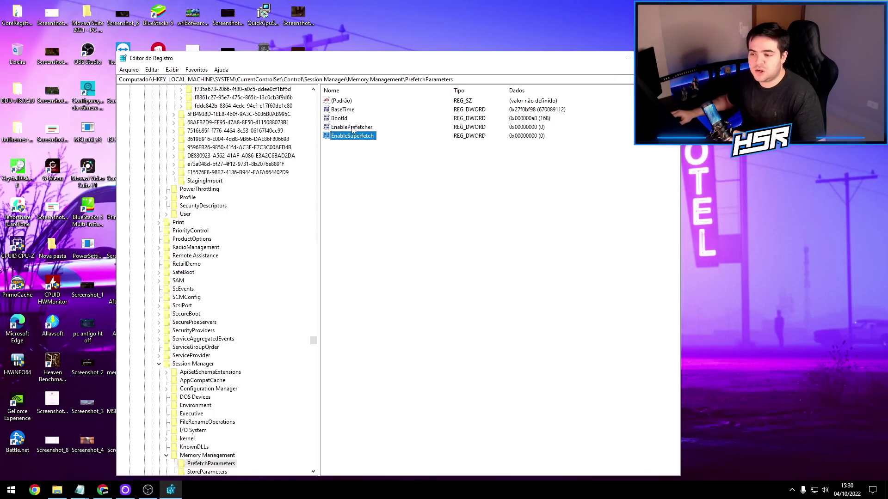
{"action": "double_click", "coordinate": [537, 128]}
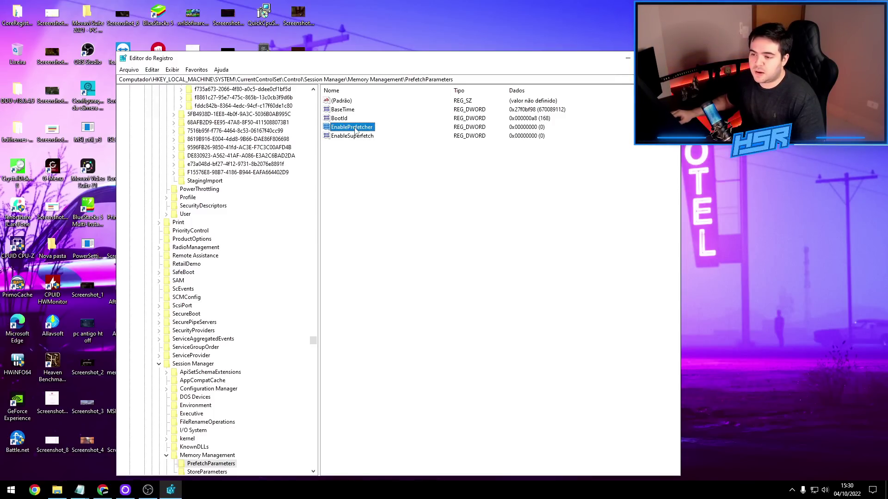
{"action": "left_click", "coordinate": [271, 174]}
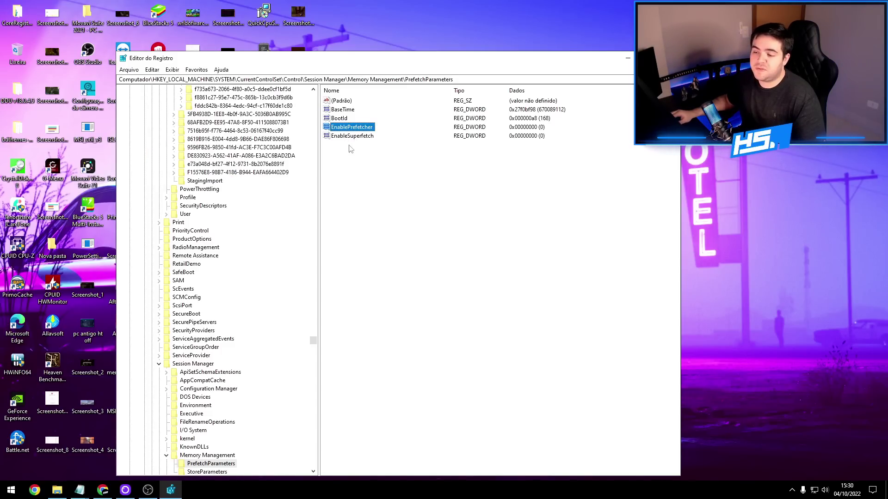
Try to add a new 32-bit DWORD value named EnableSuperfetch to PrefetchParameters
{"action": "right_click", "coordinate": [350, 161]}
{"action": "mouse_move", "coordinate": [360, 171]}
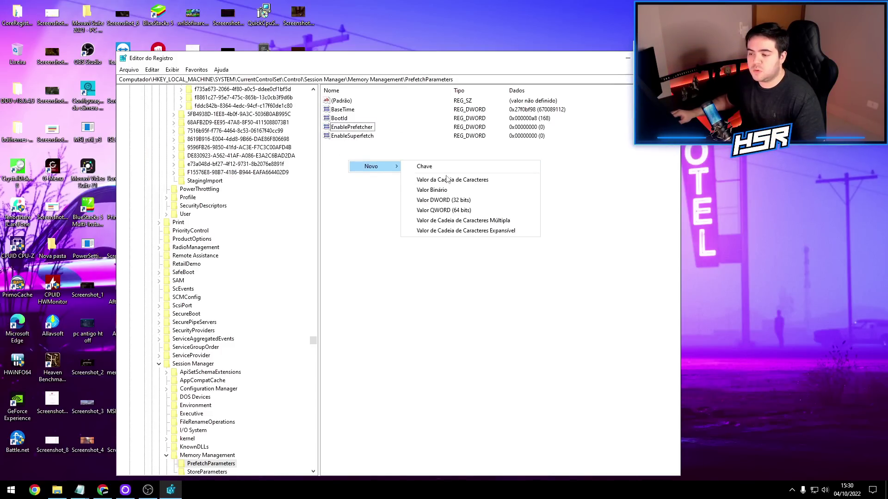
{"action": "left_click", "coordinate": [445, 201]}
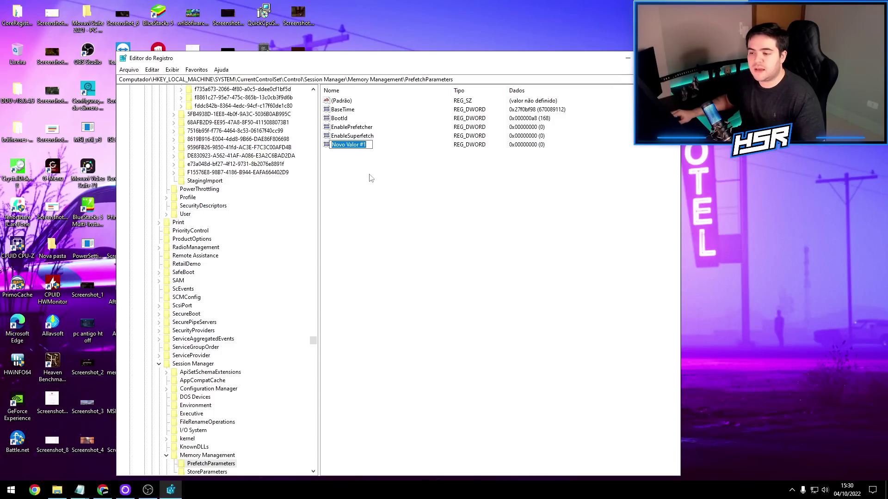
{"action": "type", "text": "EnableSuperfetch"}
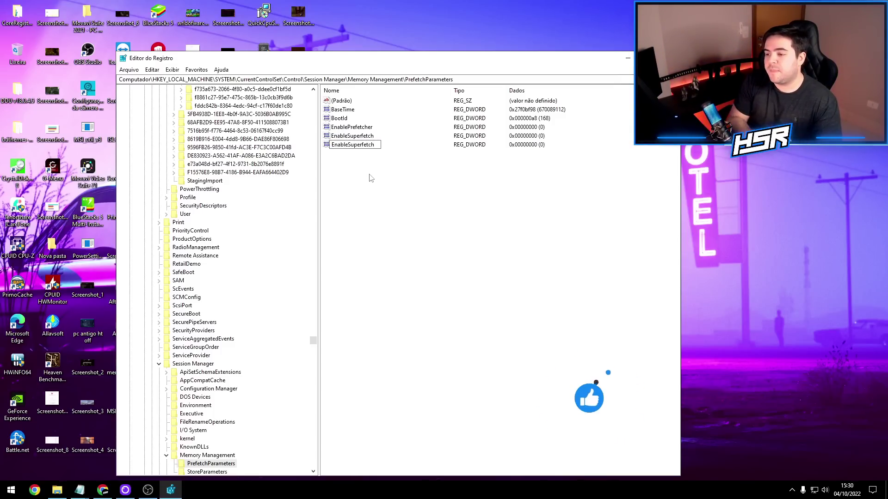
Discard the typed name and delete the newly added DWORD value from PrefetchParameters
{"action": "key", "text": "ctrl+a"}
{"action": "key", "text": "BackSpace"}
{"action": "key", "text": "Return"}
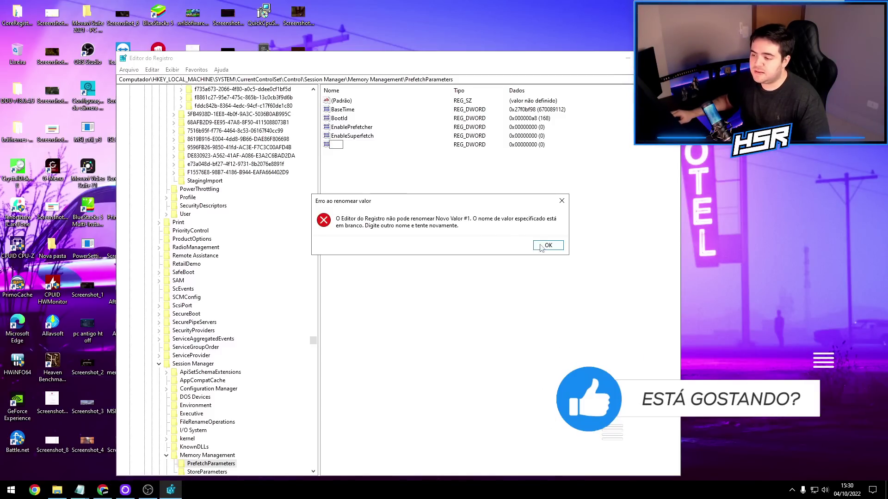
{"action": "left_click", "coordinate": [540, 246]}
{"action": "right_click", "coordinate": [346, 145]}
{"action": "left_click", "coordinate": [380, 176]}
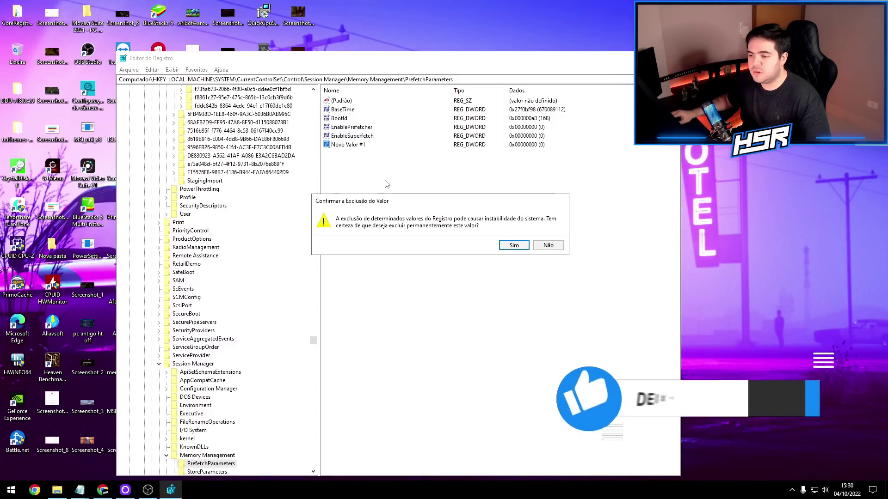
{"action": "left_click", "coordinate": [514, 245]}
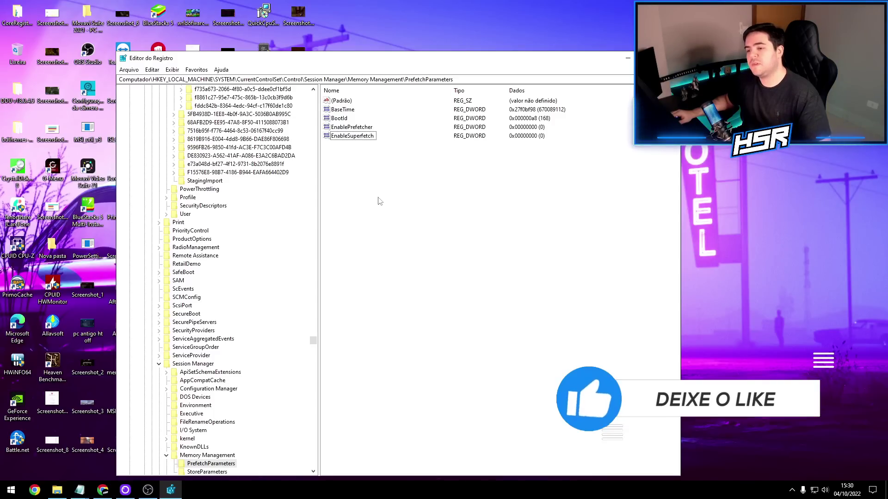
{"action": "left_click", "coordinate": [352, 136]}
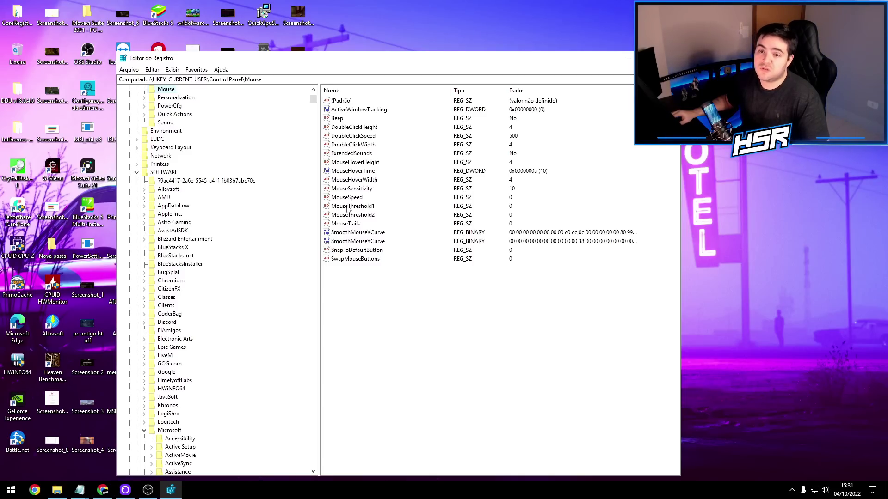
Open the MouseHoverTime DWORD under HKEY_CURRENT_USER\Control Panel\Mouse and accept its value data of hexadecimal a
{"action": "left_click", "coordinate": [359, 171]}
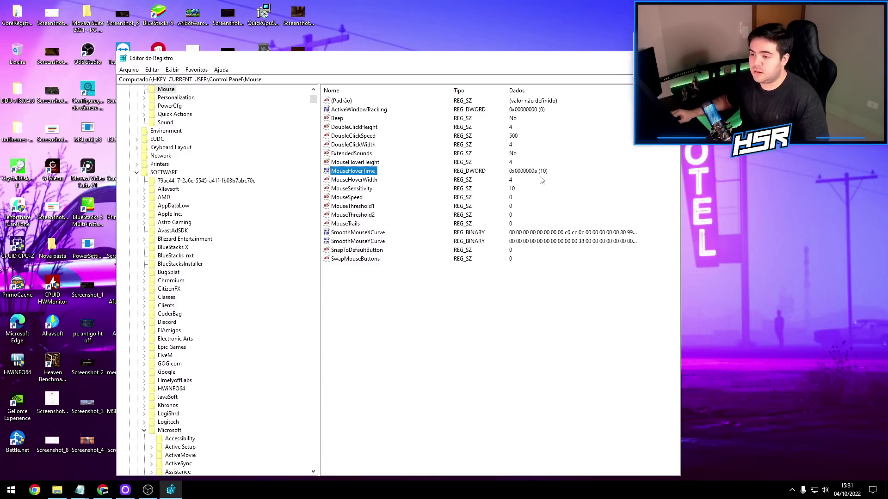
{"action": "double_click", "coordinate": [359, 174]}
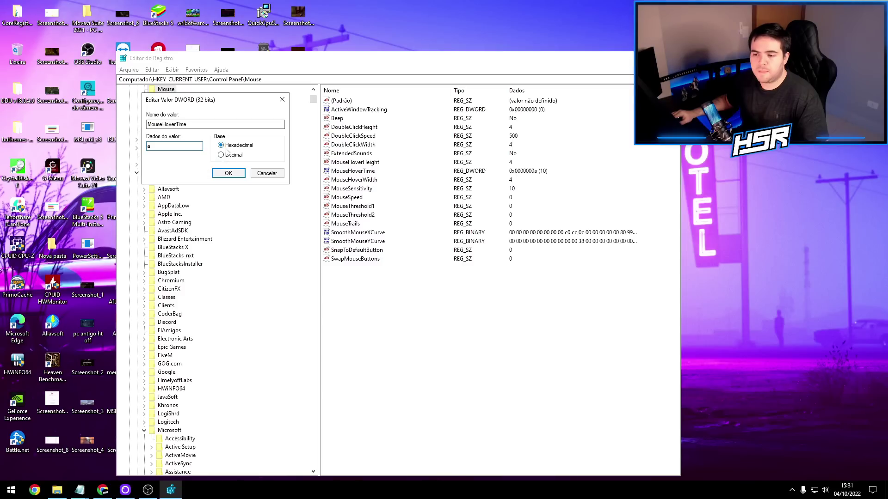
{"action": "left_click", "coordinate": [234, 175]}
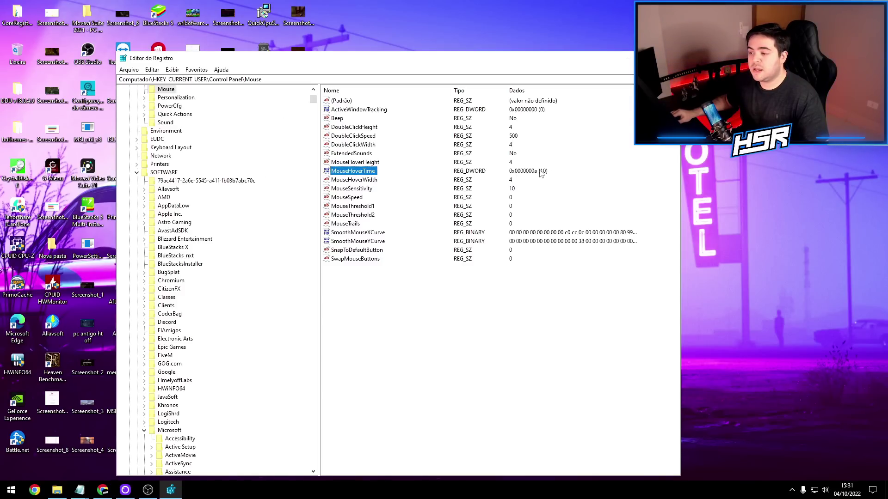
Switch to File Explorer, look through the folders in Vídeos, and minimize the window
{"action": "left_click", "coordinate": [69, 490]}
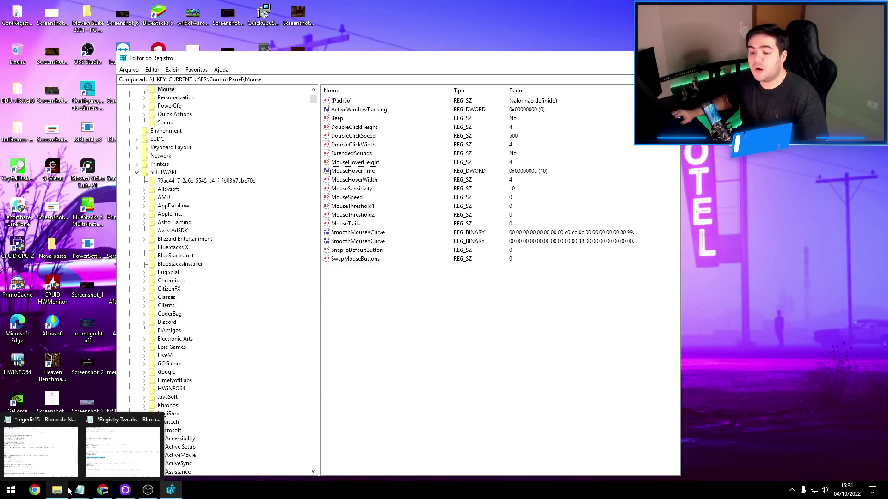
{"action": "left_click", "coordinate": [57, 490]}
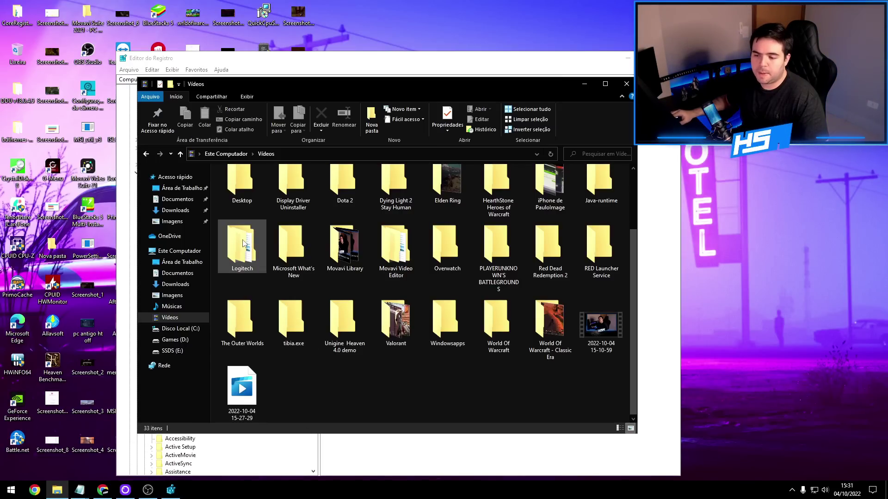
{"action": "scroll", "coordinate": [243, 243], "scroll_direction": "up", "scroll_amount": 2}
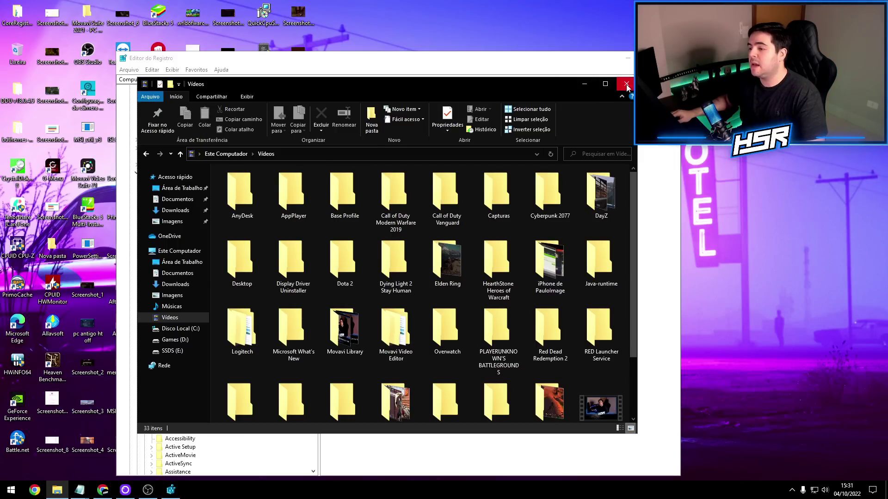
{"action": "left_click", "coordinate": [583, 84]}
Recheck the MouseHoverTime value data in Registry Editor and close its edit dialog
{"action": "left_click", "coordinate": [361, 172]}
{"action": "double_click", "coordinate": [361, 172]}
{"action": "left_click", "coordinate": [223, 171]}
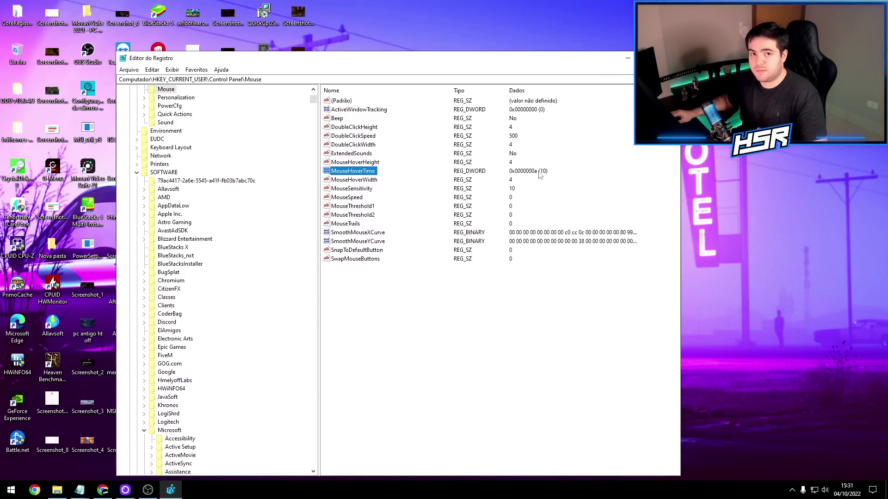
{"action": "key", "text": "ctrl+v"}
{"action": "key", "text": "Return"}
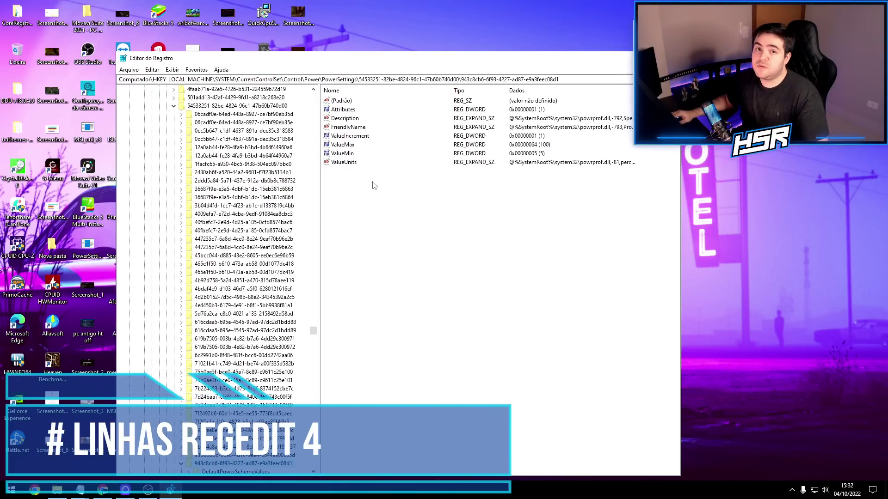
{"action": "left_click", "coordinate": [343, 109]}
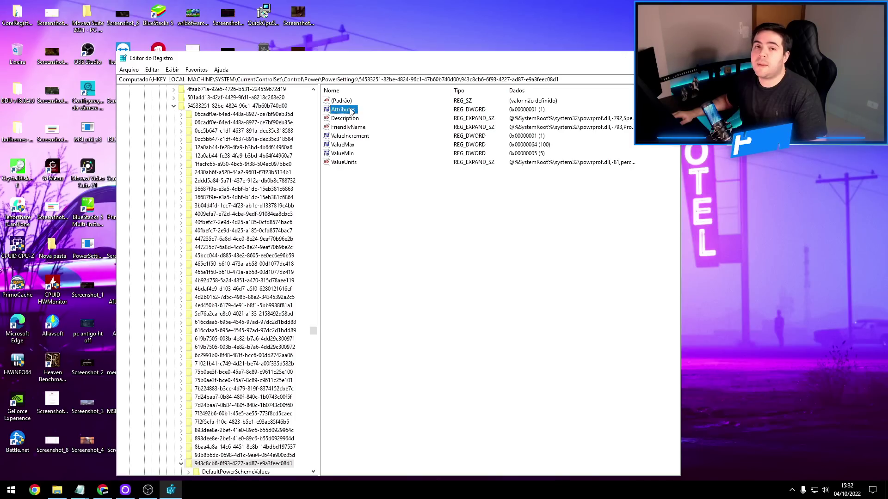
Enter 2 as the hexadecimal data of the Attributes DWORD and discard the edit
{"action": "double_click", "coordinate": [351, 109]}
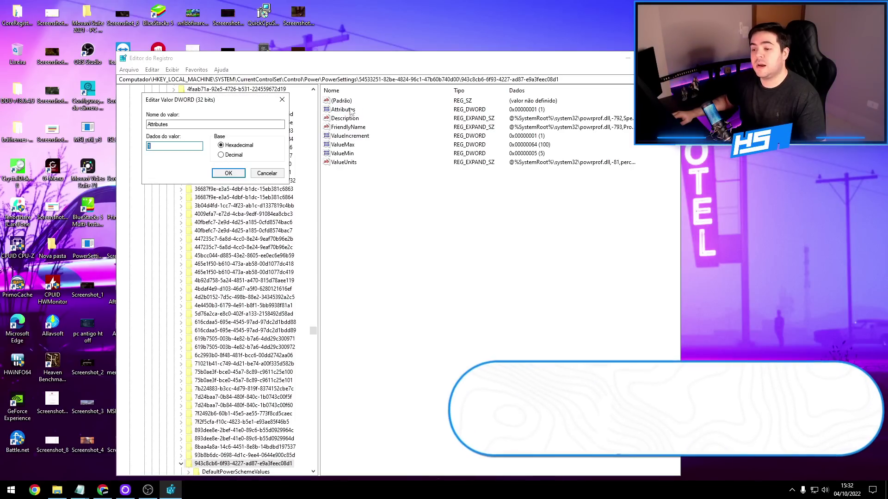
{"action": "type", "text": "2"}
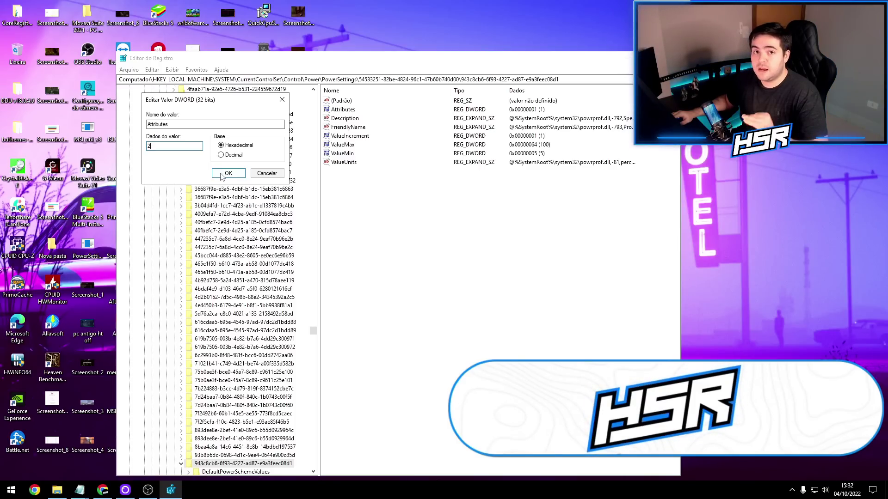
{"action": "left_click", "coordinate": [260, 174]}
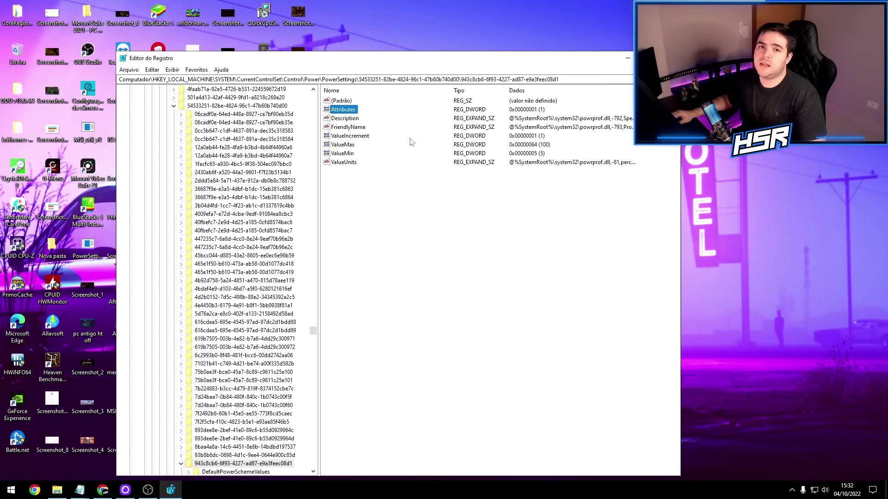
Go to the registry key HKEY_CURRENT_USER\SOFTWARE\Microsoft\Windows\CurrentVersion\Explorer\Serialize and look over its place among the Explorer subkeys
{"action": "left_click", "coordinate": [325, 79]}
{"action": "type", "text": "Computador\\HKEY_CURRENT_USER\\SOFTWARE\\Microsoft\\Windows\\CurrentVersion\\Explorer\\Serialize"}
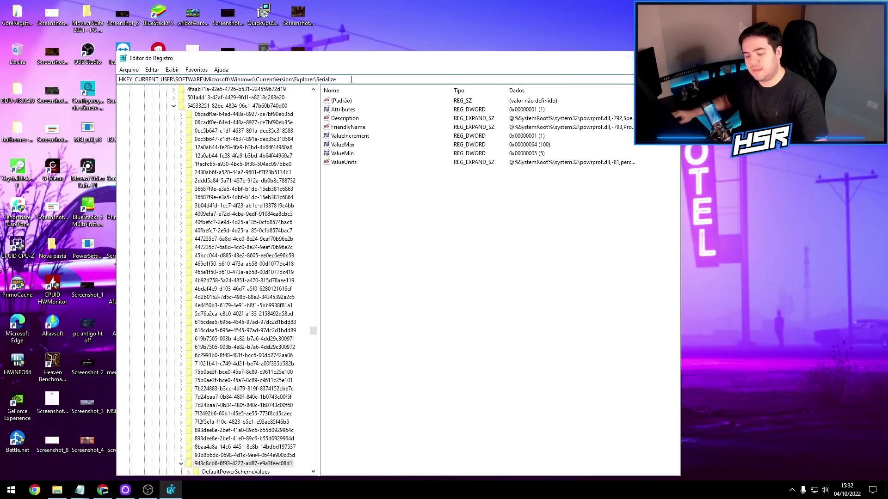
{"action": "key", "text": "Return"}
{"action": "scroll", "coordinate": [240, 158], "scroll_direction": "up", "scroll_amount": 7}
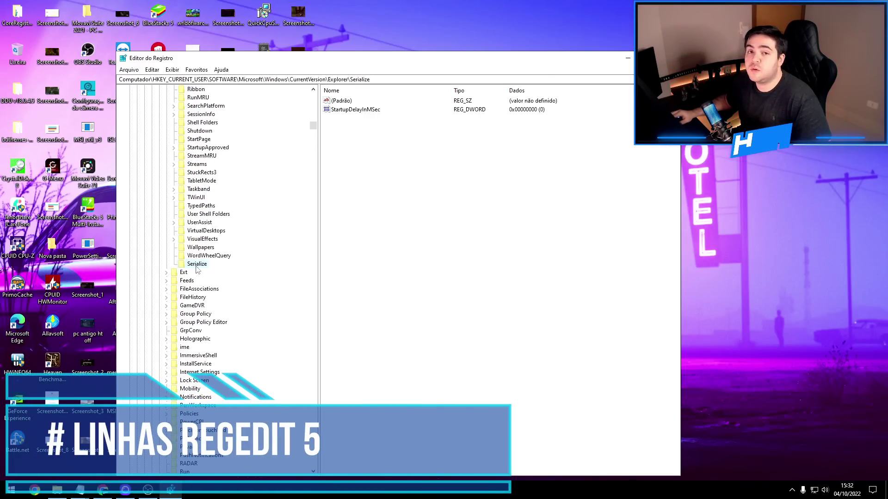
{"action": "scroll", "coordinate": [197, 270], "scroll_direction": "up", "scroll_amount": 4}
Go up to the parent Explorer key and create a new subkey in it, keeping the default name
{"action": "left_click_drag", "start_coordinate": [369, 79], "coordinate": [351, 78]}
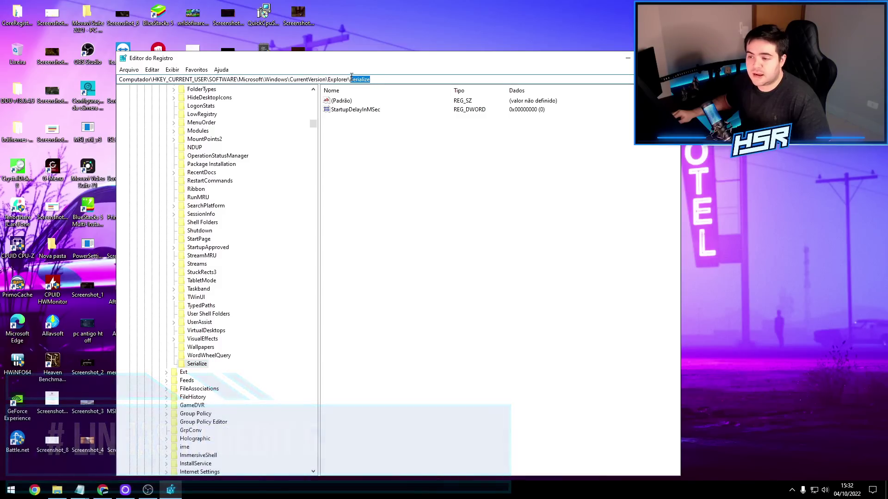
{"action": "key", "text": "BackSpace"}
{"action": "key", "text": "Return"}
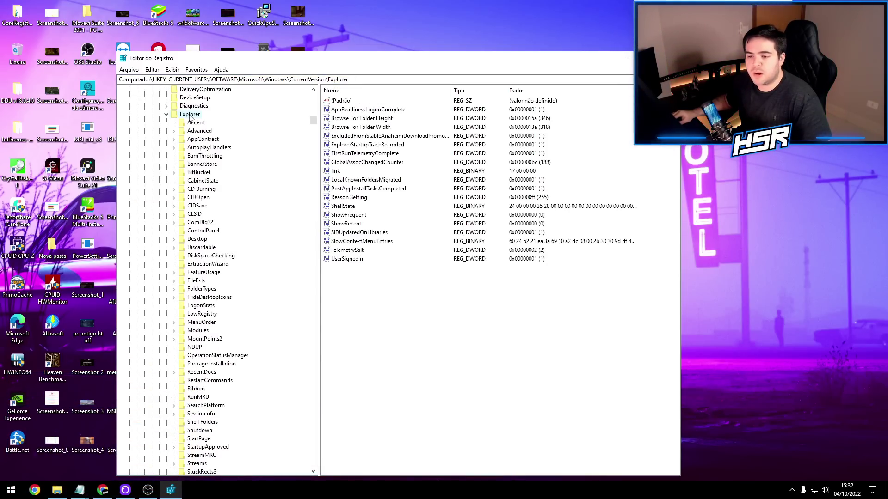
{"action": "right_click", "coordinate": [190, 118]}
{"action": "mouse_move", "coordinate": [241, 133]}
{"action": "left_click", "coordinate": [322, 133]}
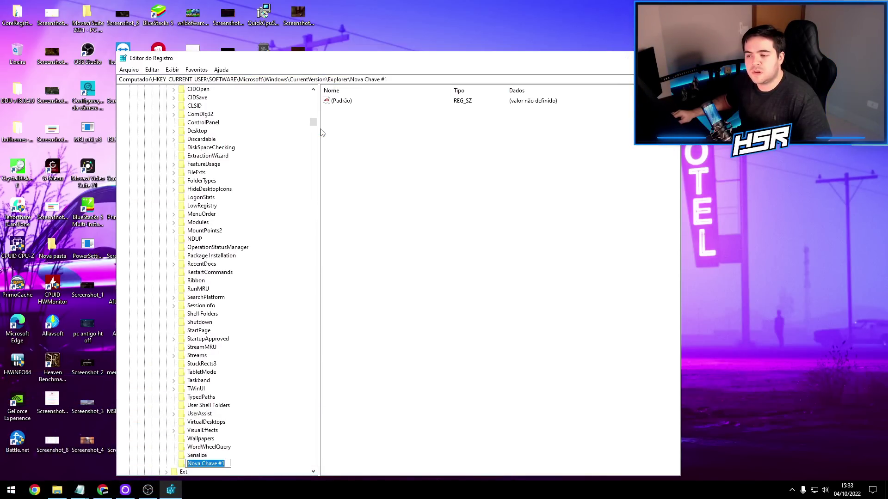
{"action": "scroll", "coordinate": [278, 231], "scroll_direction": "down", "scroll_amount": 1}
{"action": "scroll", "coordinate": [199, 437], "scroll_direction": "down", "scroll_amount": 2}
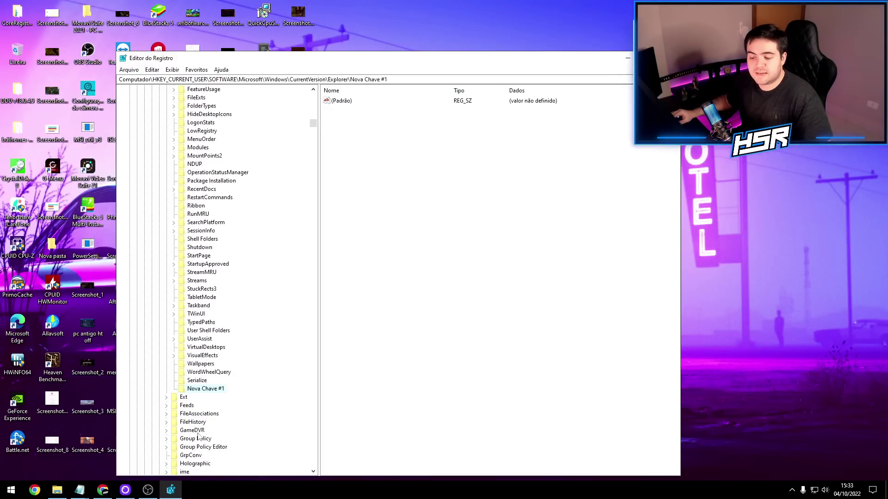
Delete the newly created subkey from the Explorer key and select the StartupDelayInMSec value under Serialize
{"action": "left_click", "coordinate": [197, 381]}
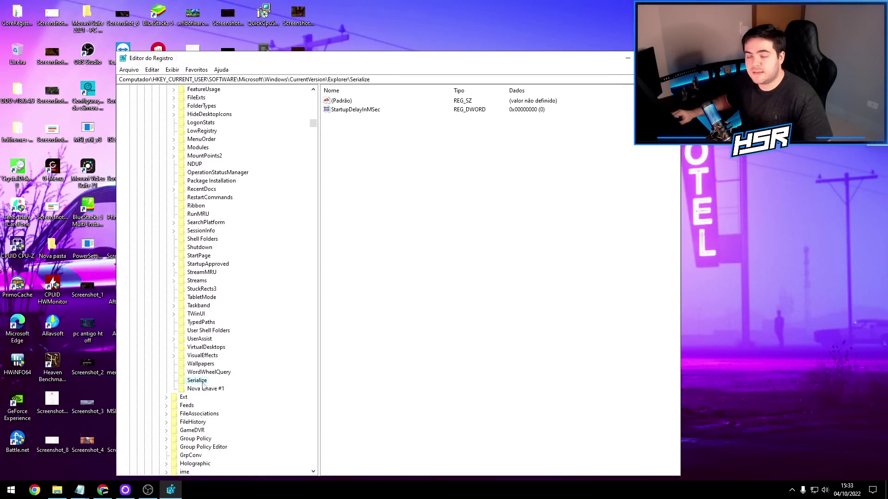
{"action": "left_click", "coordinate": [207, 389]}
{"action": "right_click", "coordinate": [207, 390]}
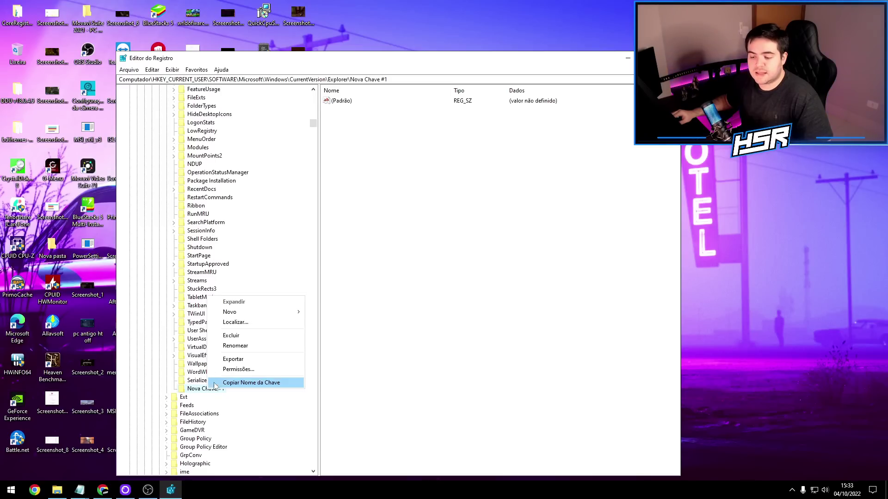
{"action": "left_click", "coordinate": [235, 342]}
{"action": "left_click", "coordinate": [503, 244]}
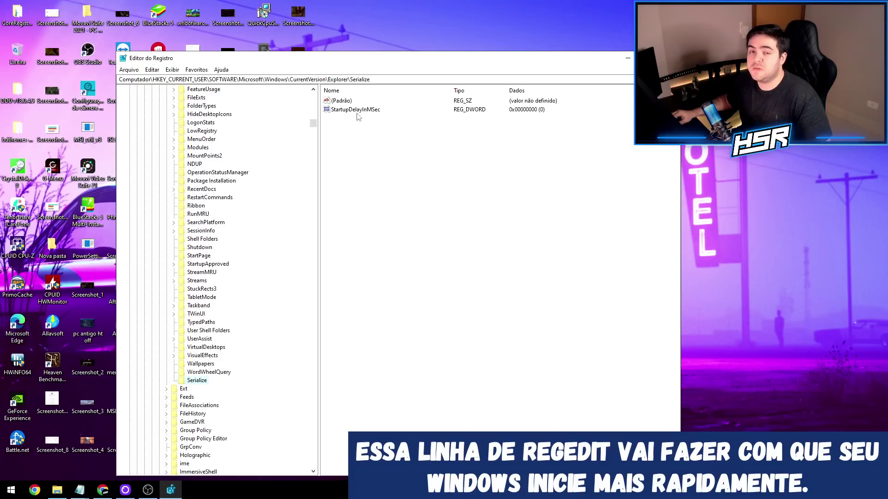
{"action": "left_click", "coordinate": [383, 111]}
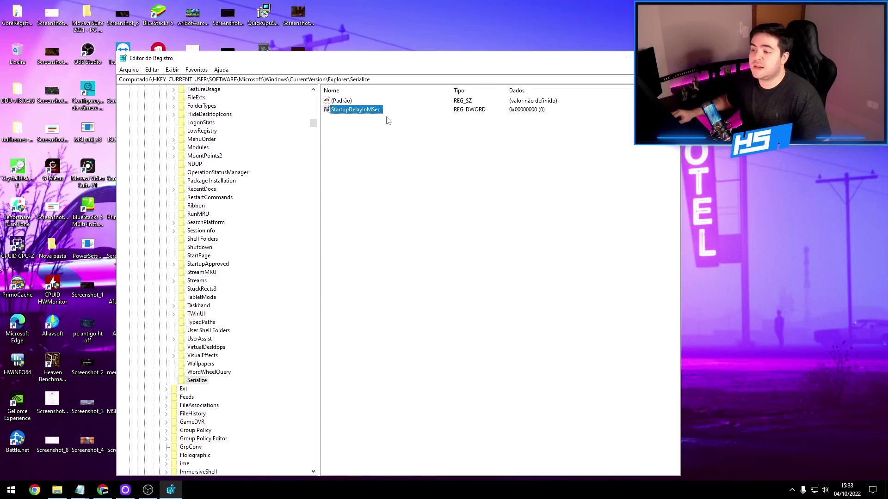
Go to HKEY_LOCAL_MACHINE\SYSTEM\ControlSet001\Services\Ndu, open the Start DWORD to check its data, and accept it
{"action": "left_click", "coordinate": [298, 79]}
{"action": "type", "text": "HKEY_LOCAL_MACHINE\\SYSTEM\\ControlSet001\\Services\\Ndu"}
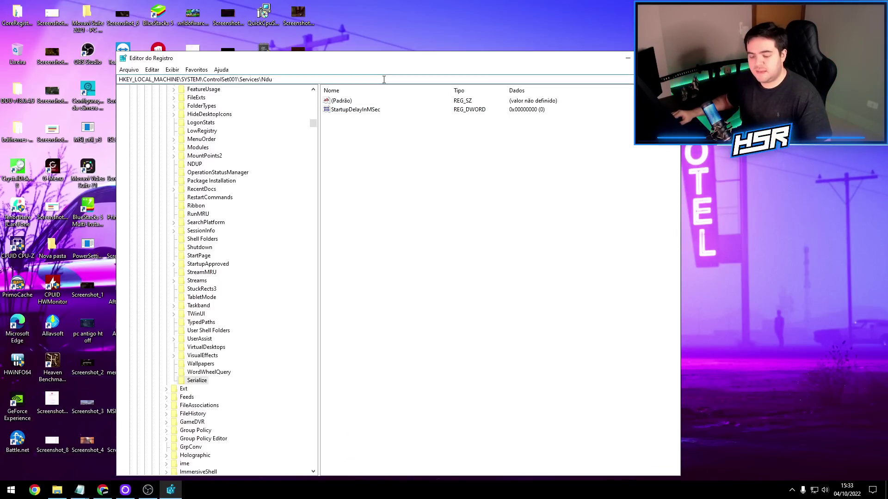
{"action": "key", "text": "Return"}
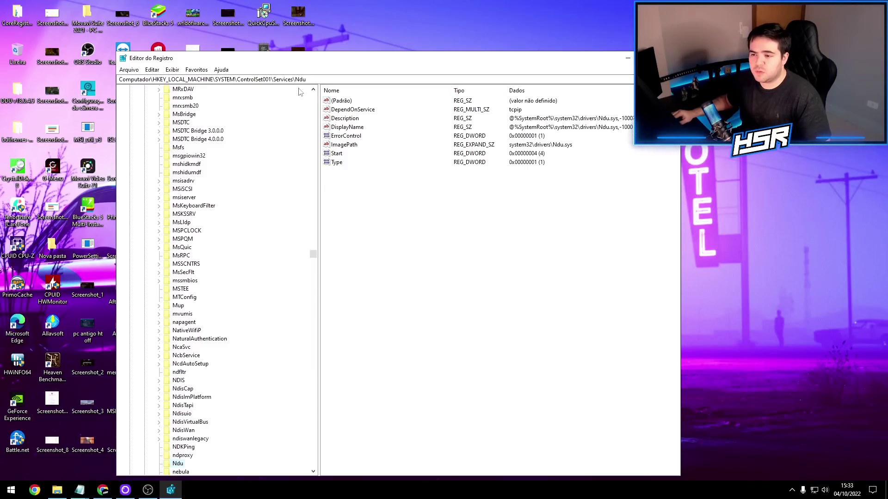
{"action": "left_click", "coordinate": [340, 154]}
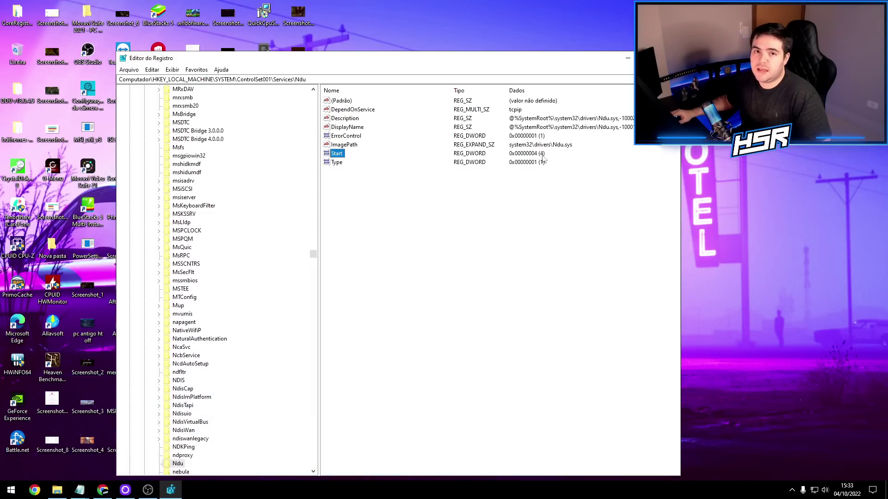
{"action": "double_click", "coordinate": [339, 154]}
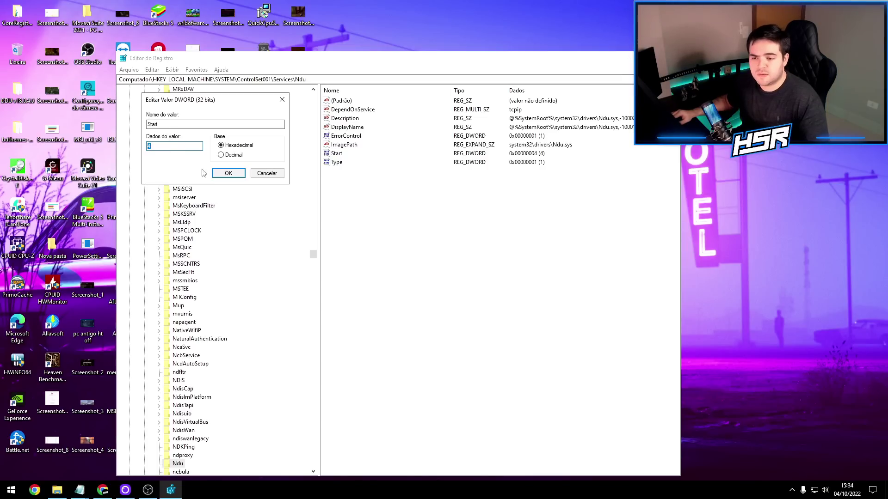
{"action": "left_click", "coordinate": [229, 174]}
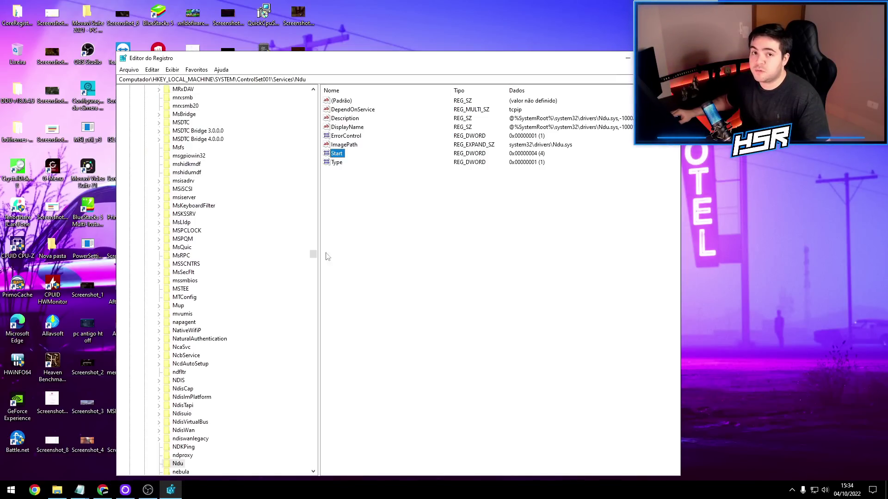
Go to HKEY_LOCAL_MACHINE\SYSTEM\CurrentControlSet\Services\LanmanServer\Parameters, open the IRPStackSize DWORD to check its data, and accept it
{"action": "left_click", "coordinate": [320, 79]}
{"action": "type", "text": "HKEY_LOCAL_MACHINE\\SYSTEM\\CurrentControlSet\\Services\\LanmanServer\\Parameters"}
{"action": "key", "text": "Return"}
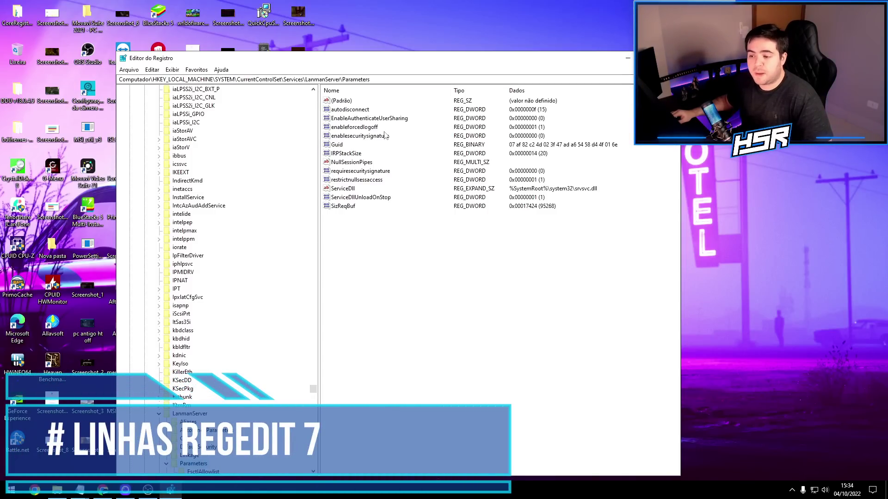
{"action": "left_click", "coordinate": [350, 154]}
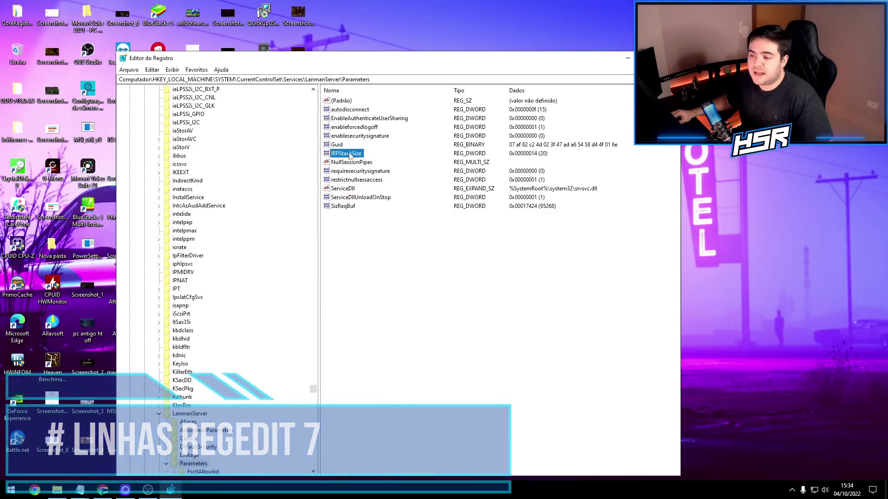
{"action": "double_click", "coordinate": [349, 154]}
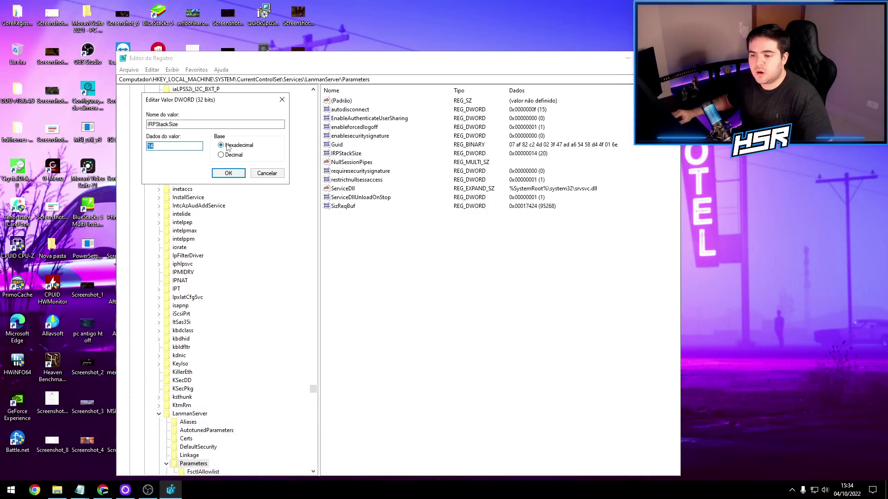
{"action": "left_click", "coordinate": [228, 174]}
{"action": "left_click", "coordinate": [543, 157]}
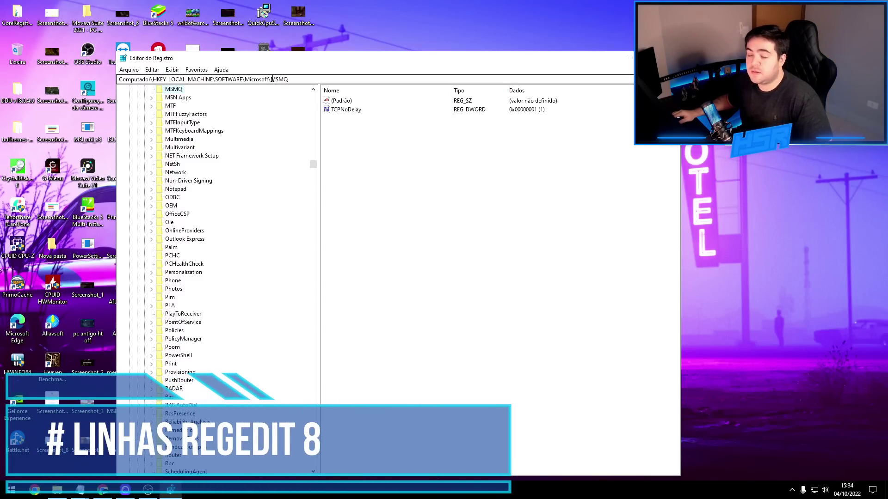
Create a 32-bit DWORD value in the MSMQ key and try to name it TCPNoDelay
{"action": "left_click", "coordinate": [353, 111]}
{"action": "right_click", "coordinate": [343, 136]}
{"action": "mouse_move", "coordinate": [365, 138]}
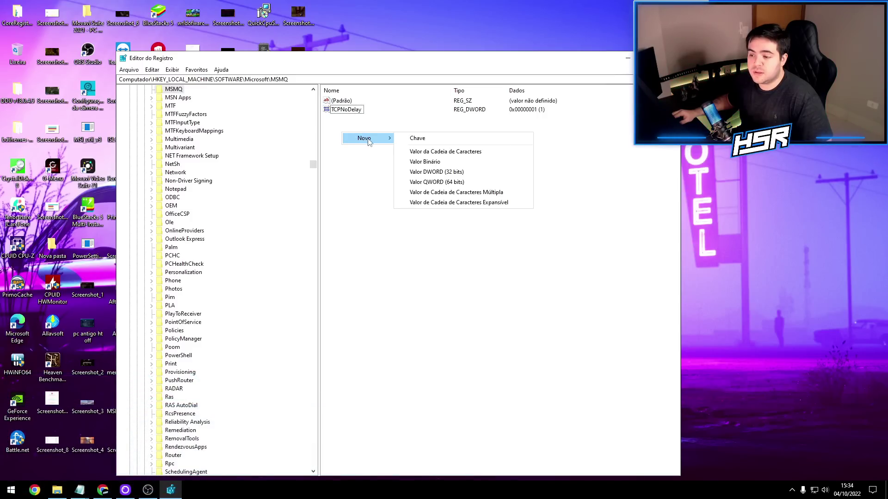
{"action": "left_click", "coordinate": [426, 172]}
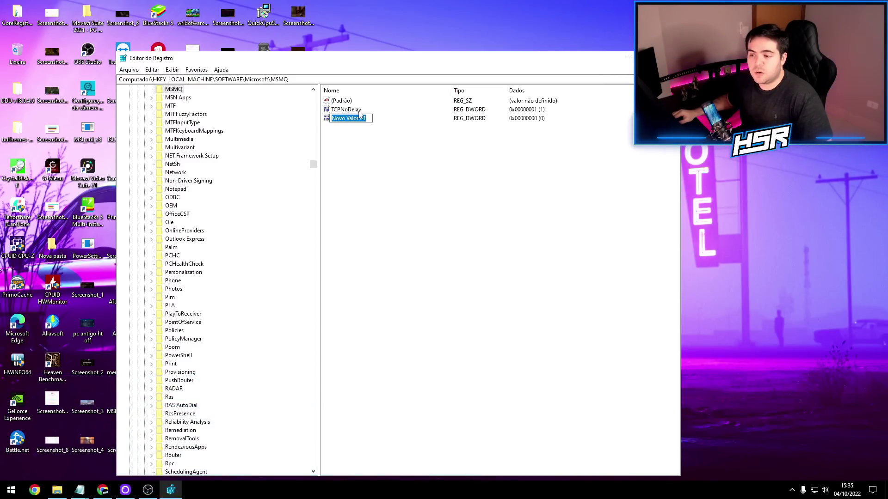
{"action": "type", "text": "TC"}
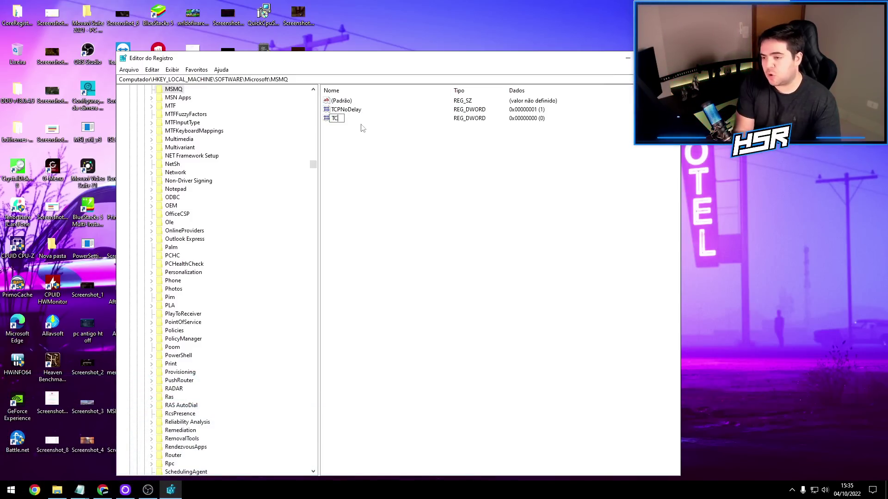
{"action": "type", "text": "PNoDelay"}
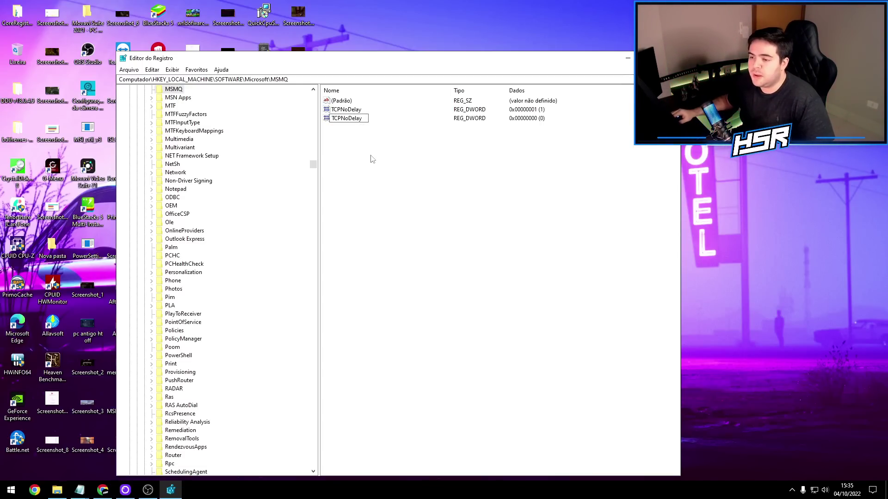
{"action": "key", "text": "Return"}
{"action": "left_click", "coordinate": [548, 246]}
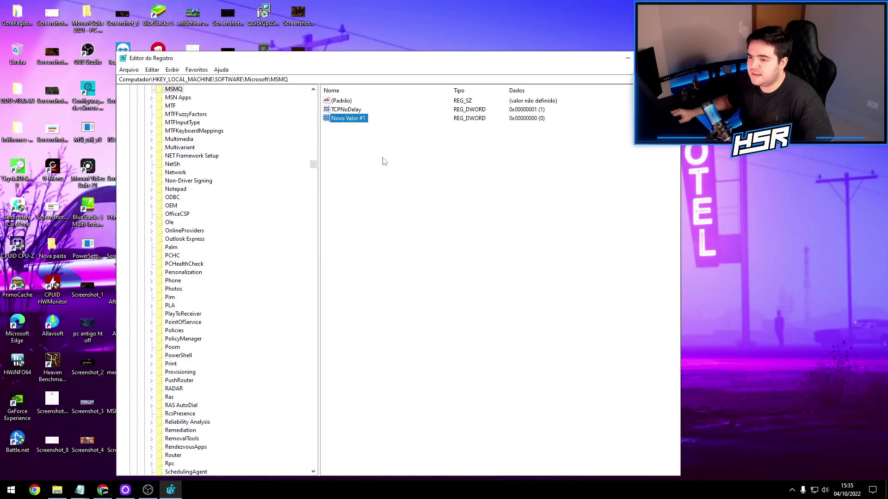
Delete the newly added DWORD from the MSMQ key and check the data of the original TCPNoDelay value
{"action": "right_click", "coordinate": [356, 121]}
{"action": "left_click", "coordinate": [375, 144]}
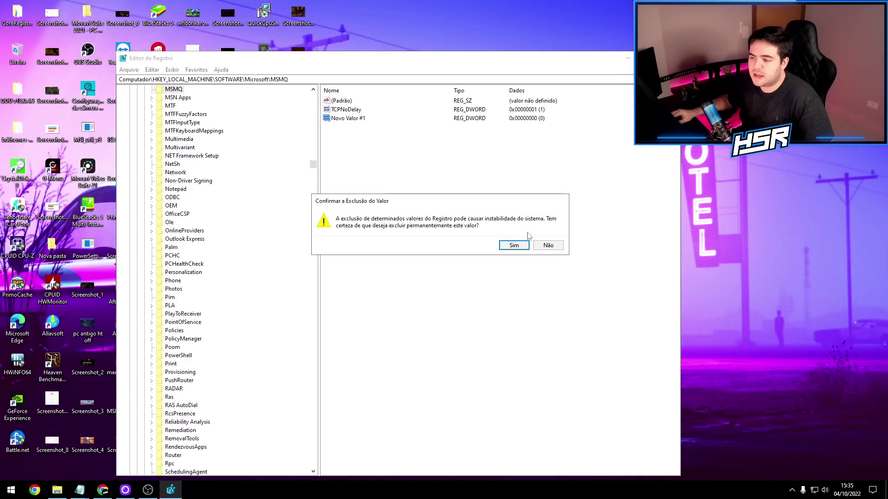
{"action": "left_click", "coordinate": [514, 246]}
{"action": "double_click", "coordinate": [347, 109]}
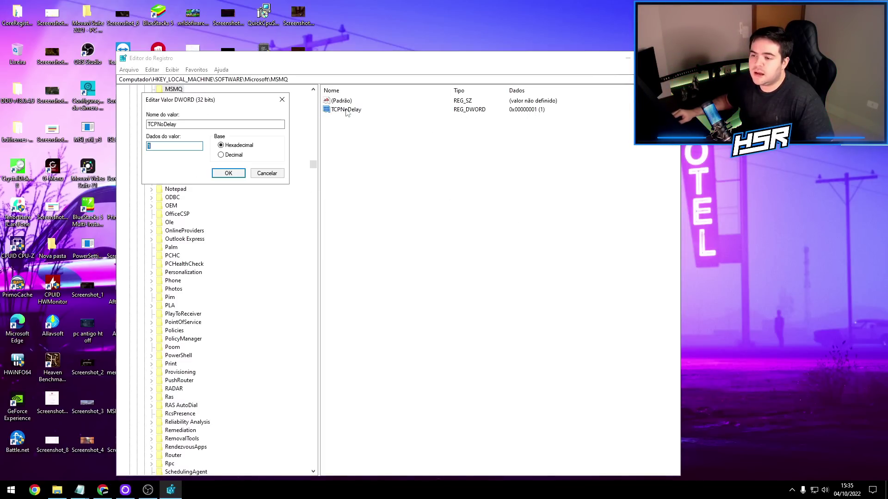
{"action": "left_click", "coordinate": [229, 173]}
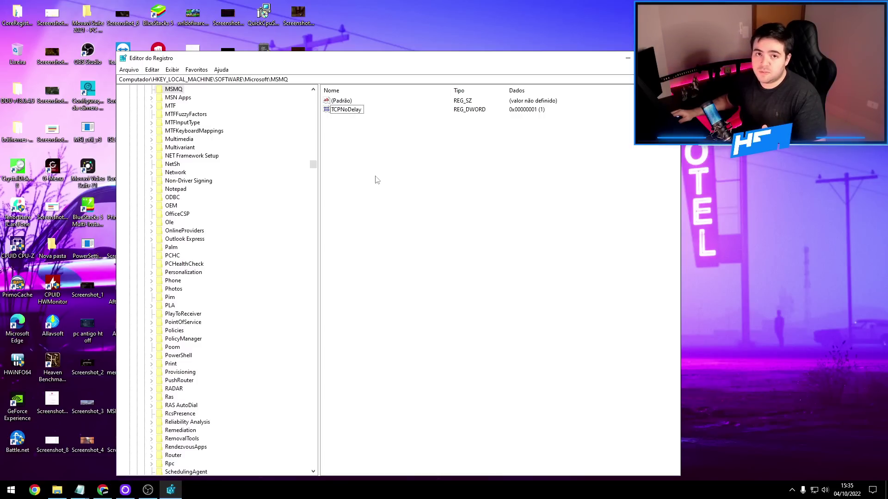
Return to HKEY_LOCAL_MACHINE\SYSTEM\CurrentControlSet\Services\LanmanServer\Parameters and point out the IRPStackSize value
{"action": "left_click", "coordinate": [356, 82]}
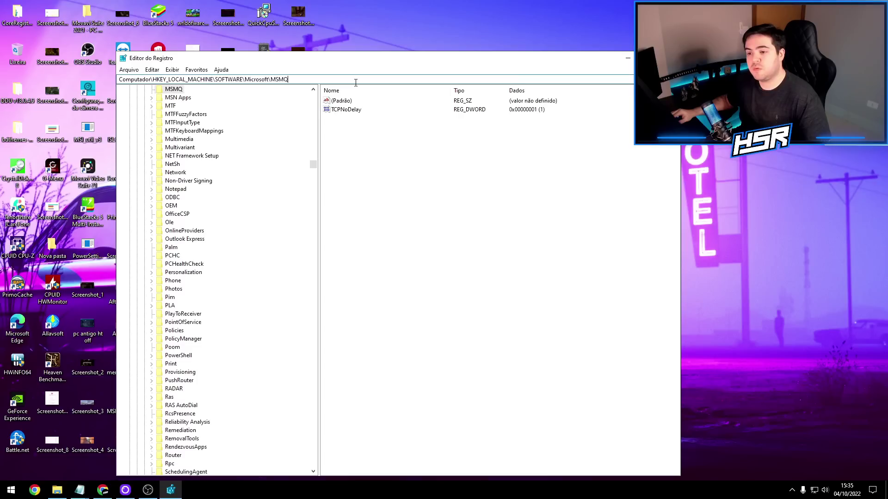
{"action": "key", "text": "BackSpace"}
{"action": "type", "text": "HKEY_LOCAL_MACHINE\\SYSTEM\\CurrentControlSet\\Services\\LanmanServer\\Parameters"}
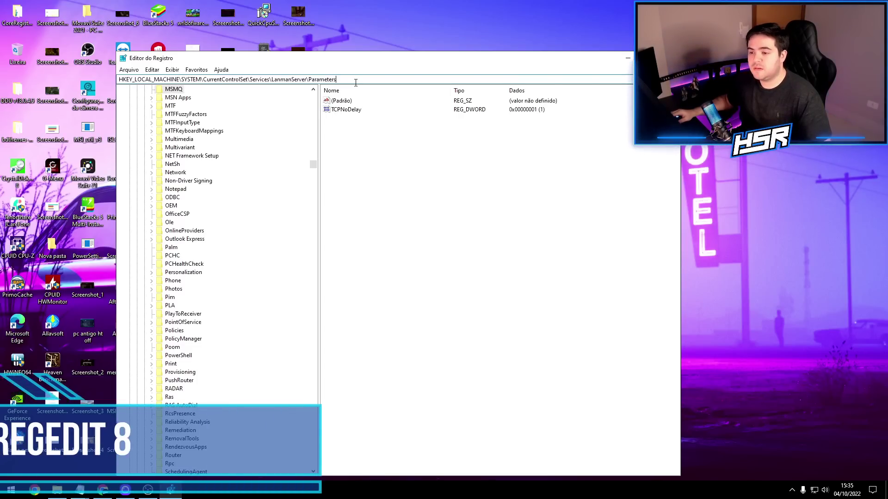
{"action": "key", "text": "Return"}
{"action": "left_click", "coordinate": [345, 154]}
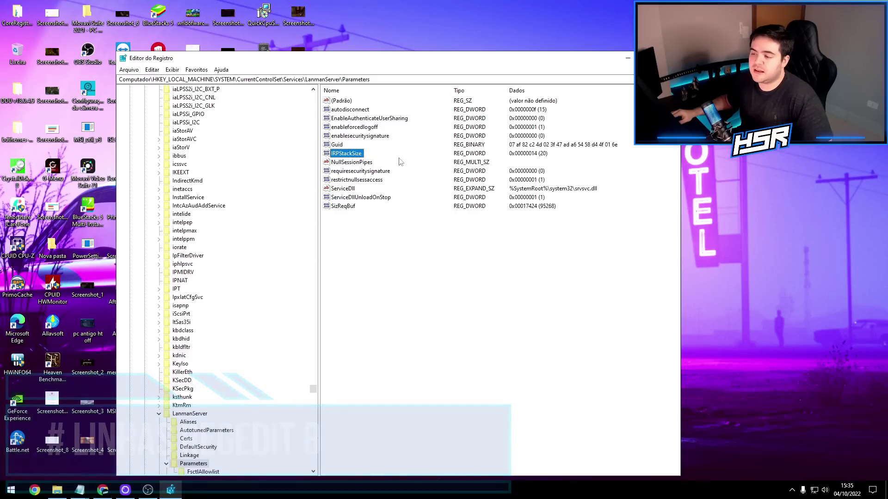
{"action": "left_click", "coordinate": [345, 216]}
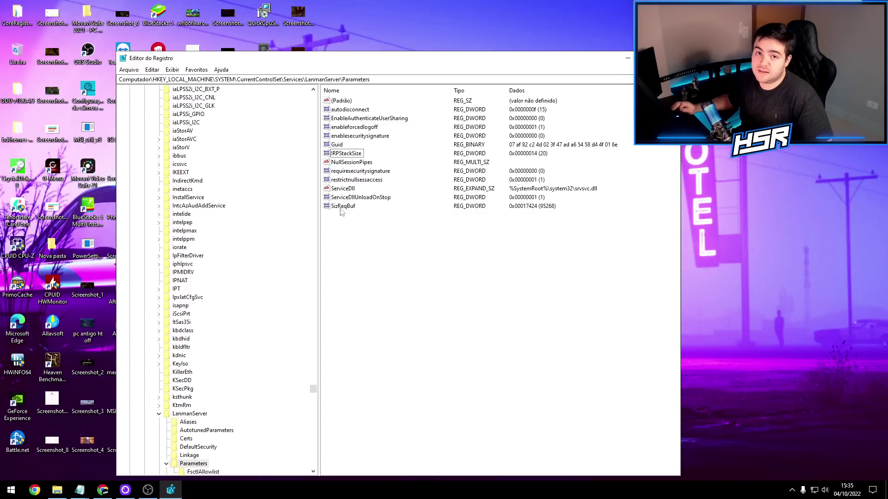
Create a 32-bit DWORD value with the default name in the LanmanServer Parameters key, and delete it again
{"action": "right_click", "coordinate": [348, 234]}
{"action": "mouse_move", "coordinate": [374, 237]}
{"action": "left_click", "coordinate": [443, 266]}
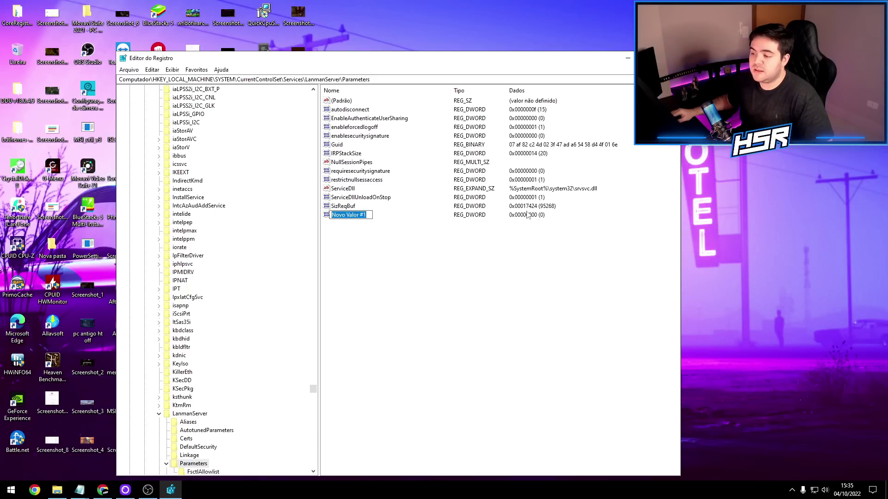
{"action": "key", "text": "Return"}
{"action": "key", "text": "Delete"}
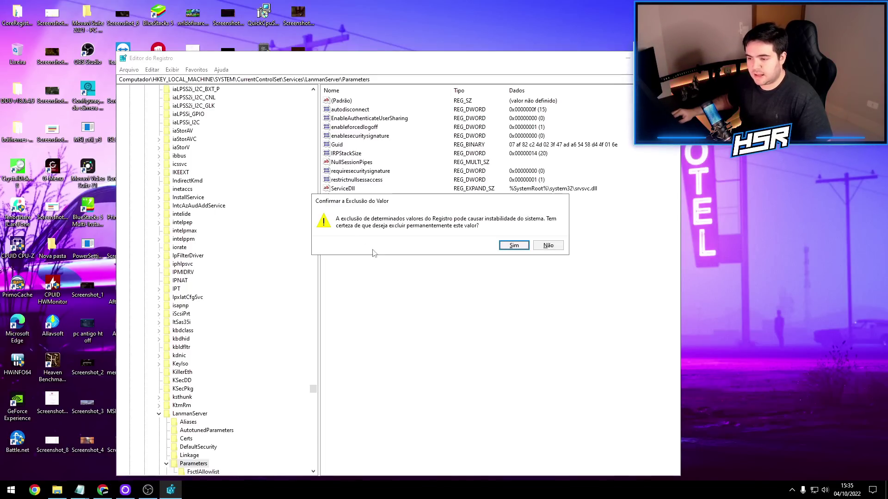
{"action": "left_click", "coordinate": [510, 245]}
Open the SizReqBuf DWORD to check its data, accept it, and minimize the Registry Editor window
{"action": "double_click", "coordinate": [343, 206]}
{"action": "left_click", "coordinate": [157, 147]}
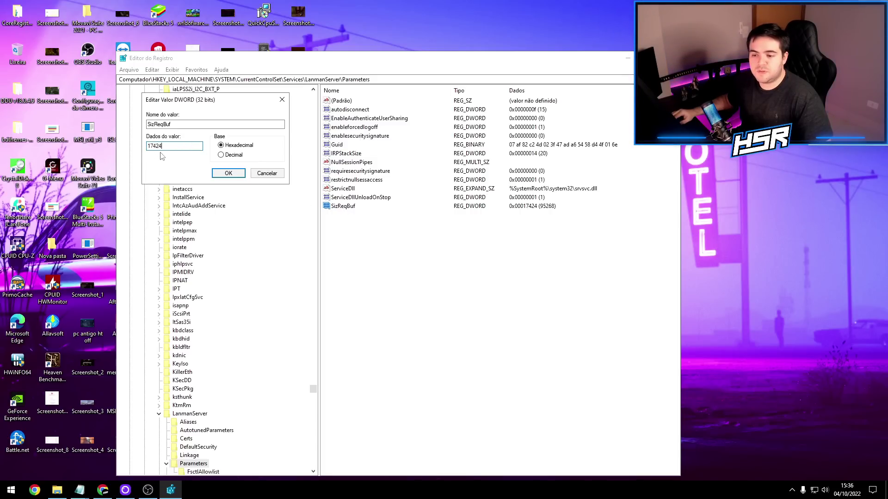
{"action": "left_click", "coordinate": [228, 174]}
{"action": "left_click", "coordinate": [394, 256]}
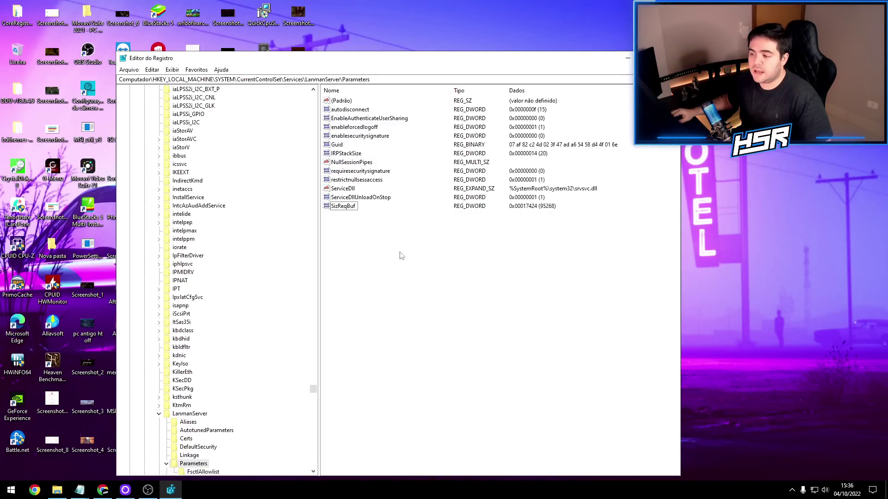
{"action": "left_click", "coordinate": [627, 58]}
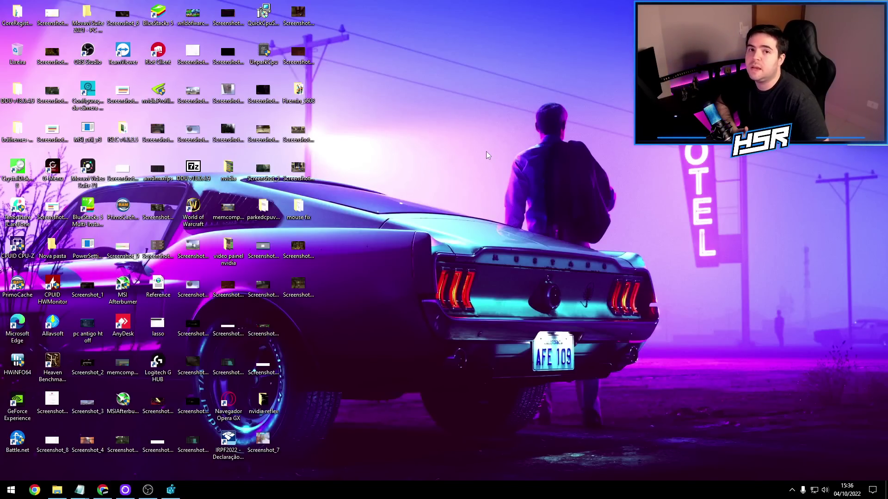